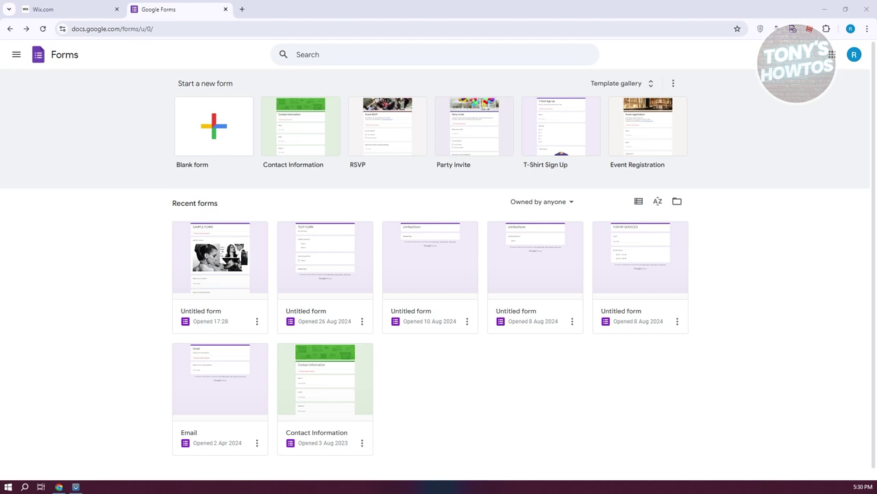
- Open My Site 2 in the Wix editor, then return to the SAMPLE FORM in Google Forms
left_click(62, 9)
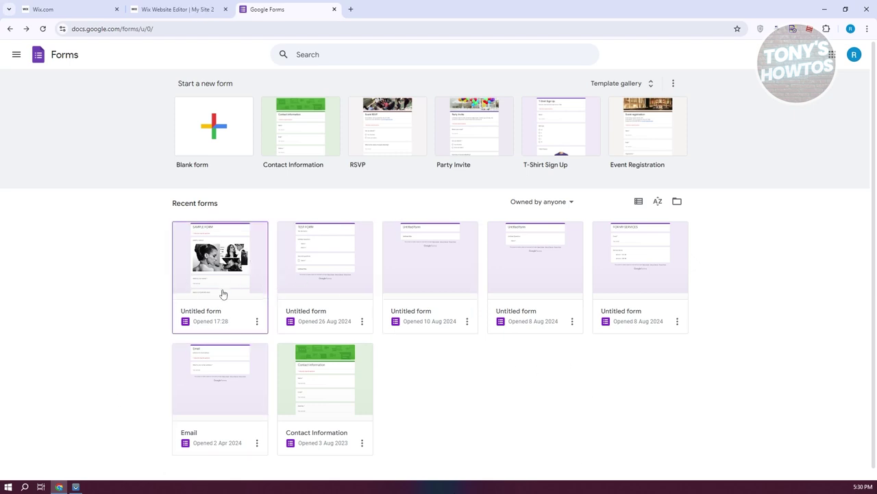
left_click(222, 293)
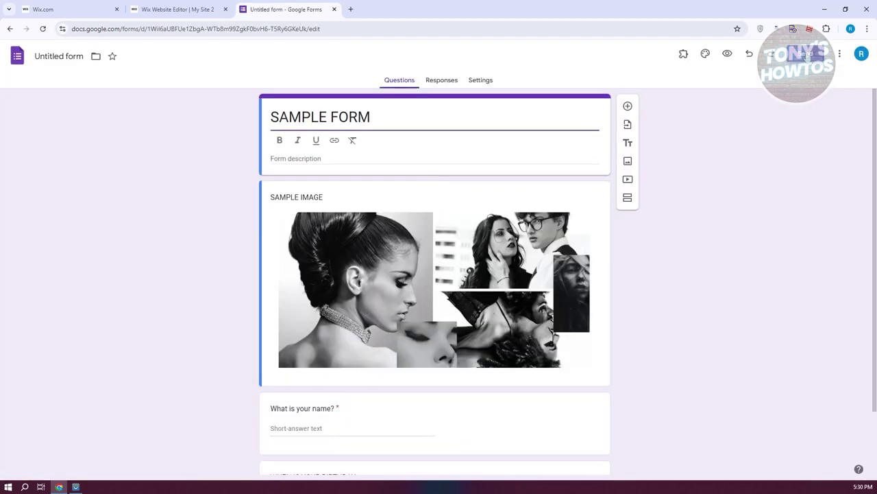
- Copy the SAMPLE FORM's embed HTML iframe code from its Send dialog
left_click(805, 55)
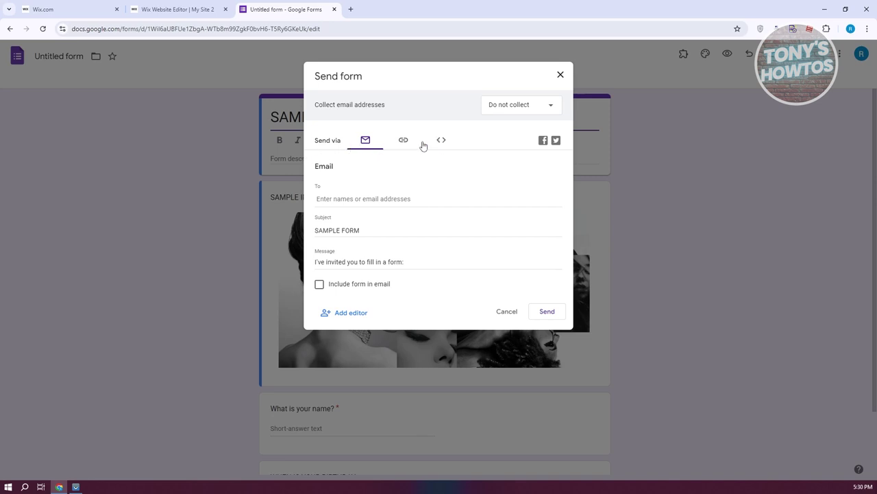
left_click(449, 146)
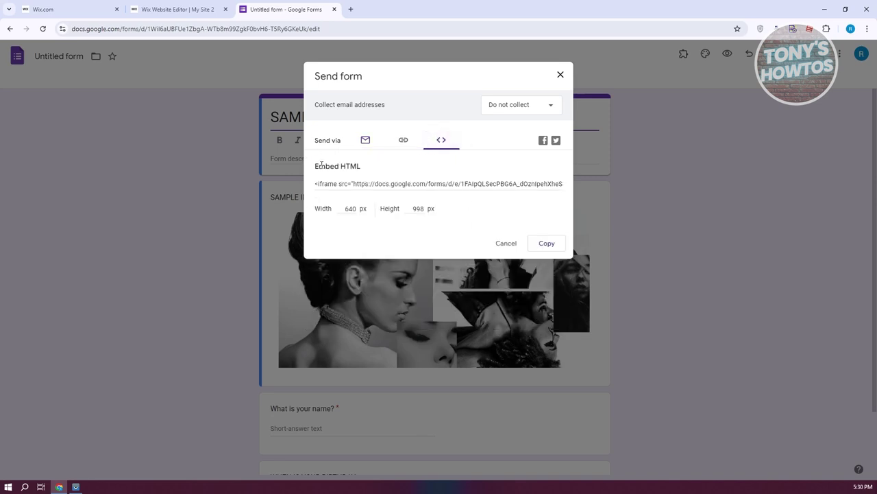
left_click_drag(316, 167, 369, 167)
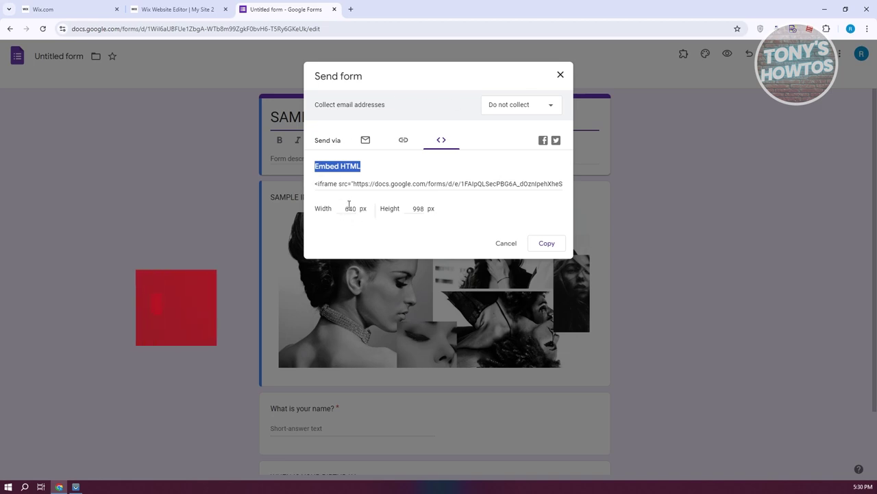
double_click(350, 208)
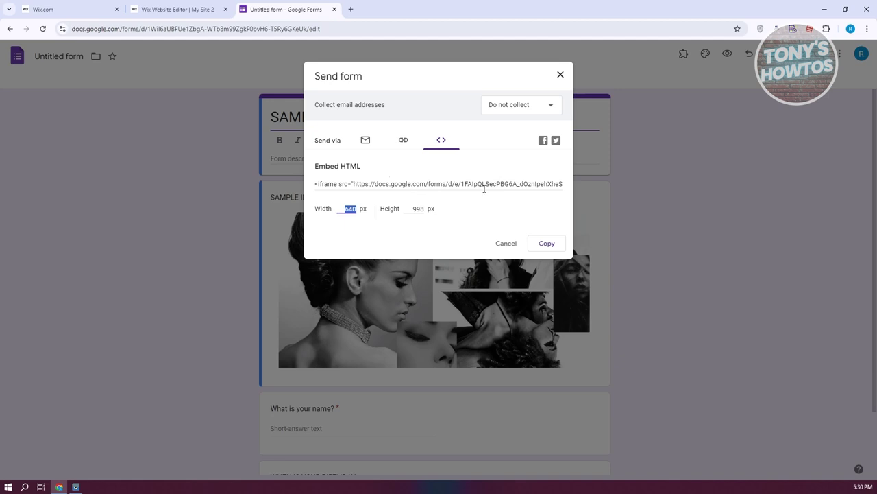
left_click(547, 243)
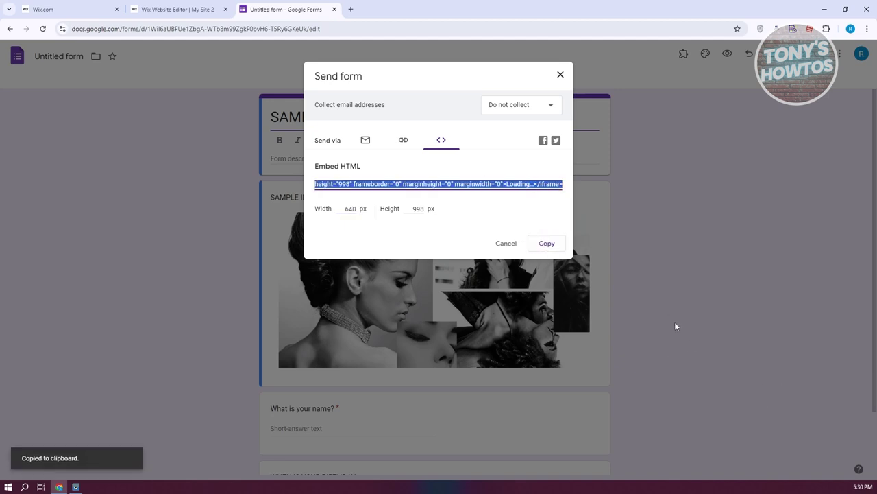
left_click(177, 8)
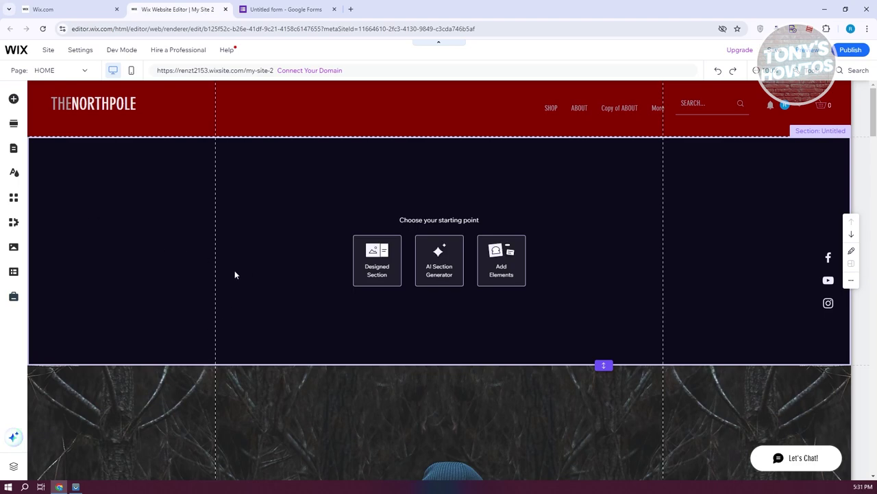
- Move the empty untitled section down below the hero image and select it
key("ctrl+Down")
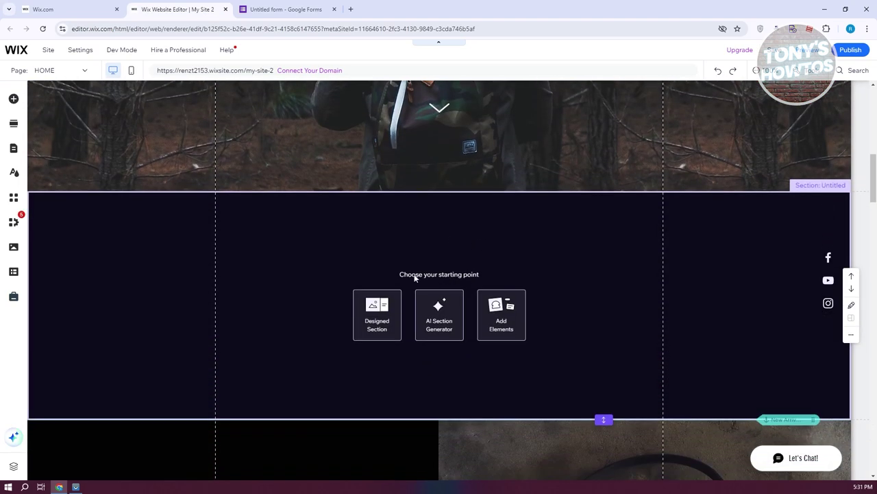
left_click(282, 259)
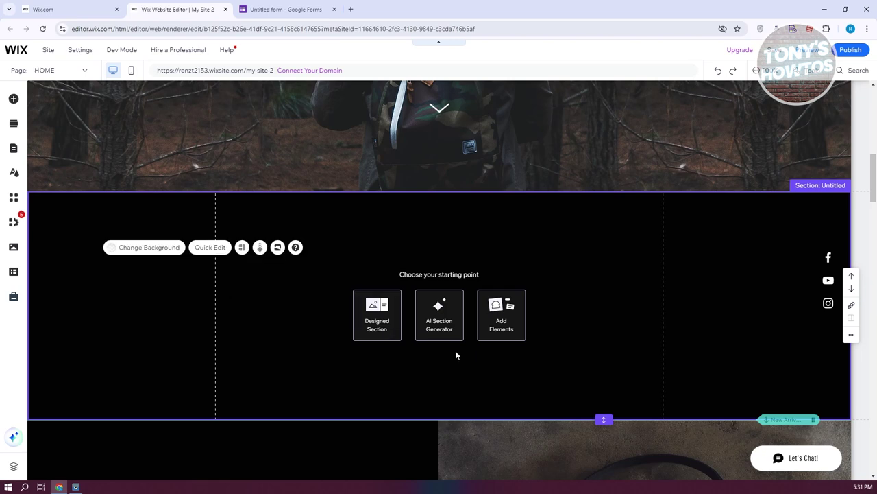
scroll(480, 316, "down", 2)
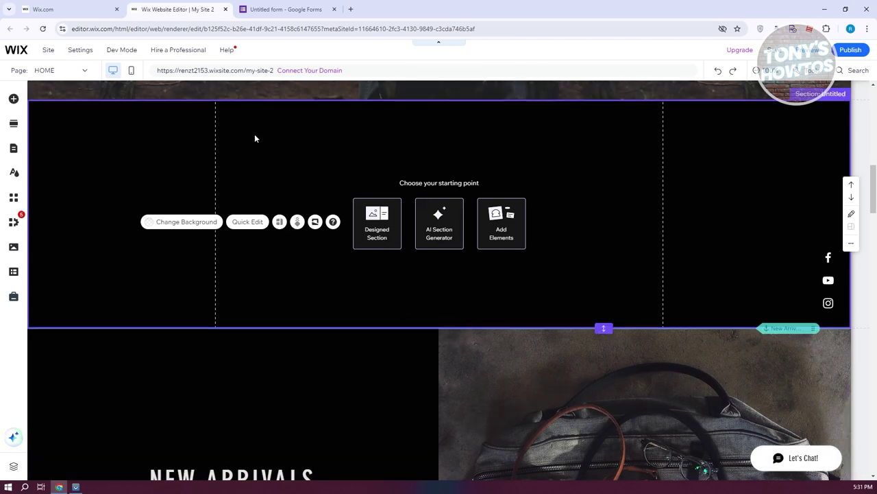
- Drag an Embed HTML element from Add Elements into the empty untitled section
left_click(14, 100)
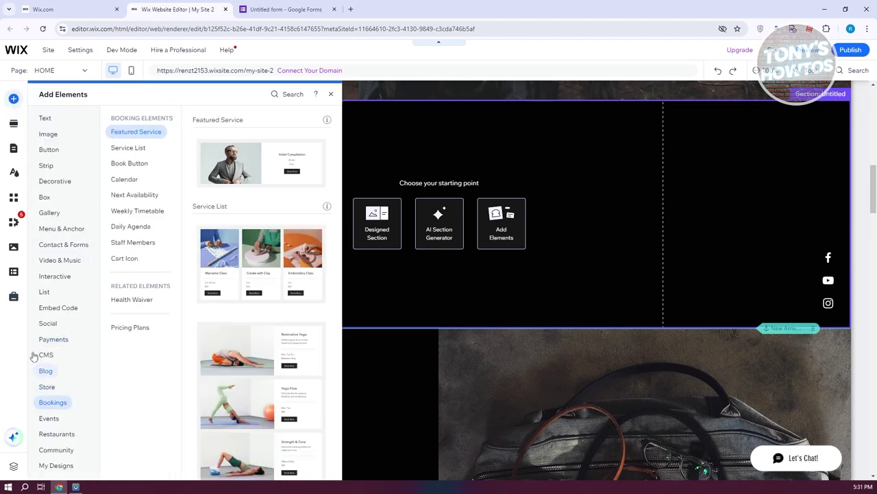
mouse_move(59, 308)
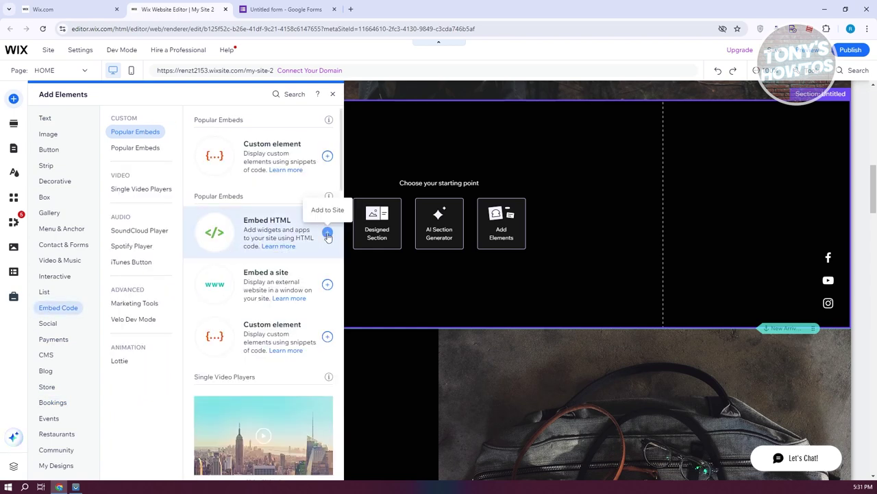
left_click_drag(327, 236, 469, 185)
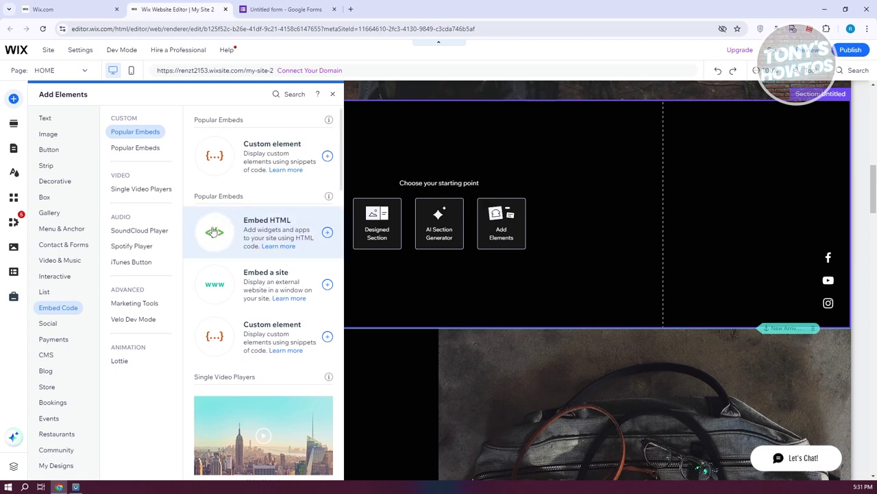
left_click_drag(571, 247, 628, 253)
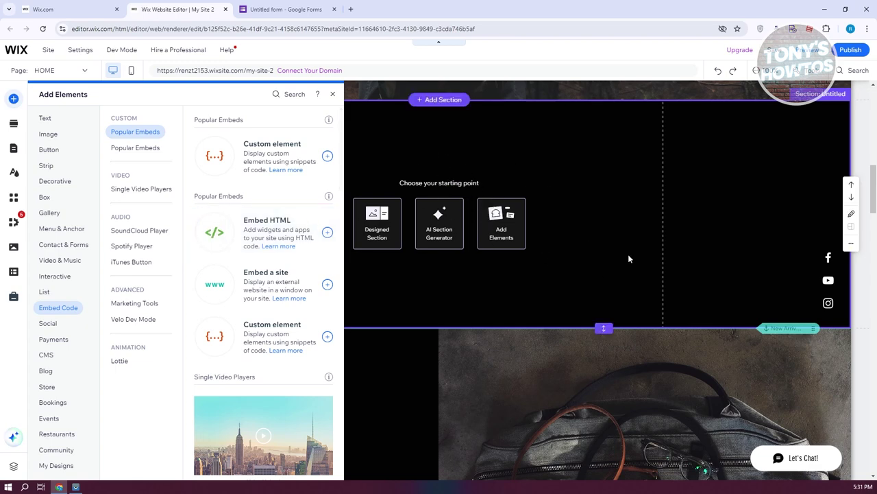
left_click(507, 225)
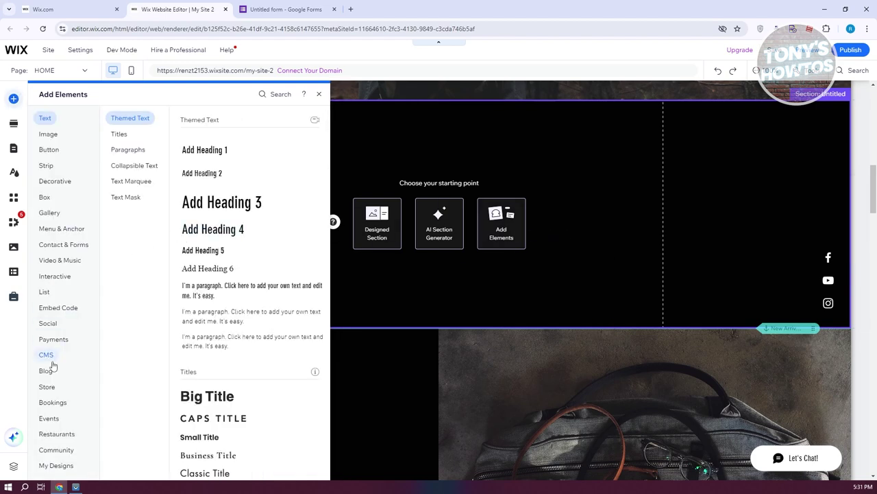
left_click(51, 356)
left_click(330, 168)
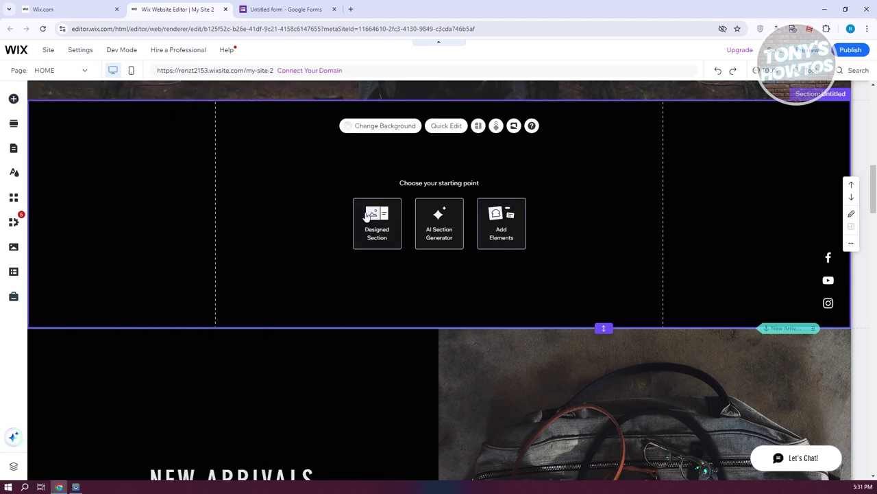
left_click(14, 99)
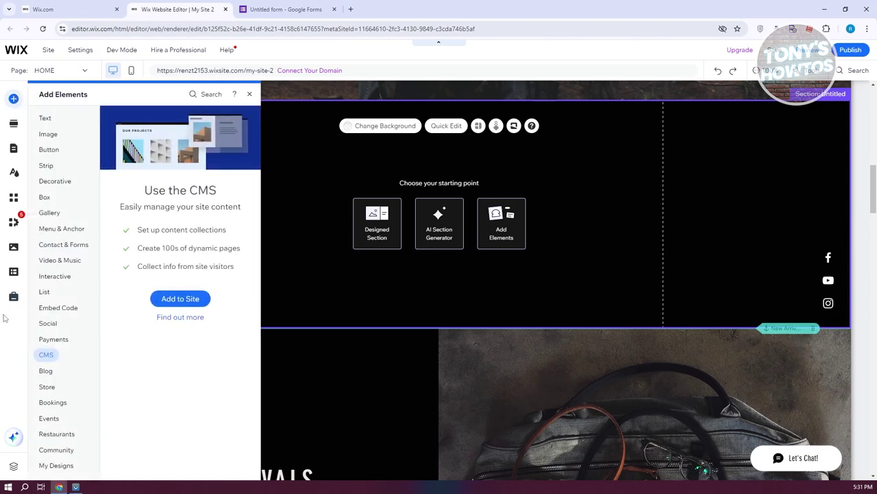
left_click_drag(225, 240, 438, 243)
left_click(327, 232)
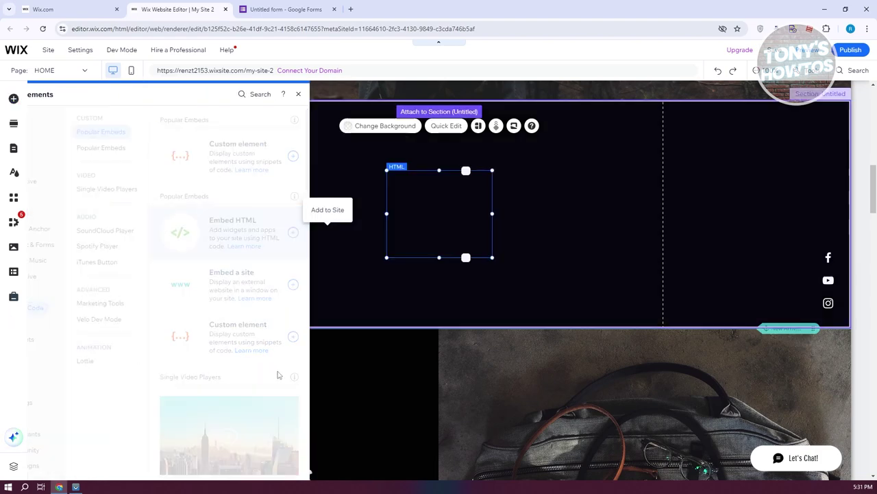
- Position the embed at the section's upper left, then paste and apply the Google Form iframe code
left_click_drag(467, 223, 302, 176)
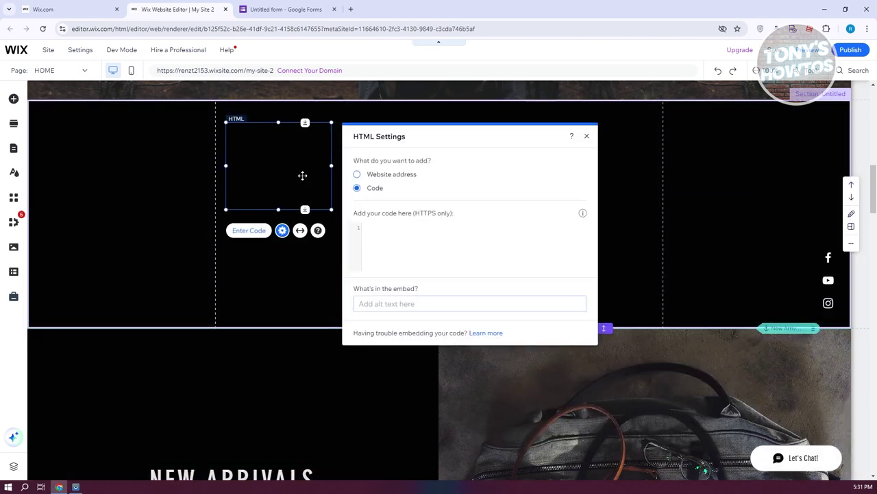
left_click_drag(286, 160, 283, 144)
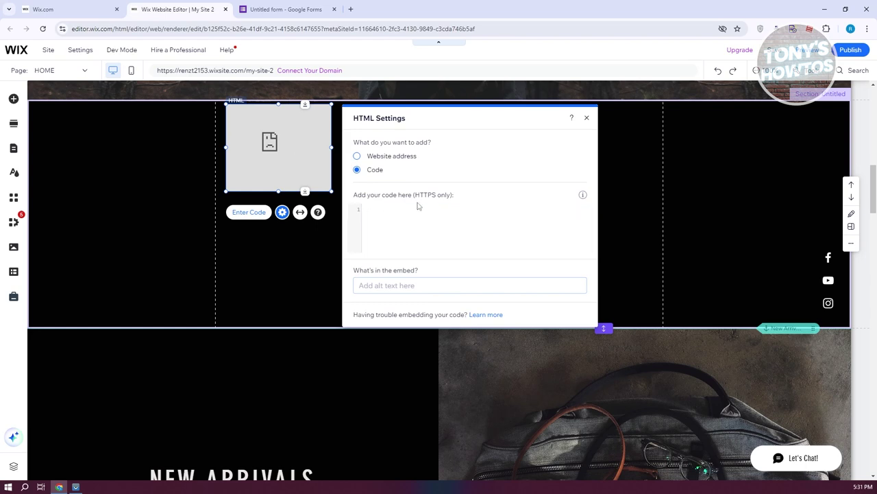
left_click(438, 235)
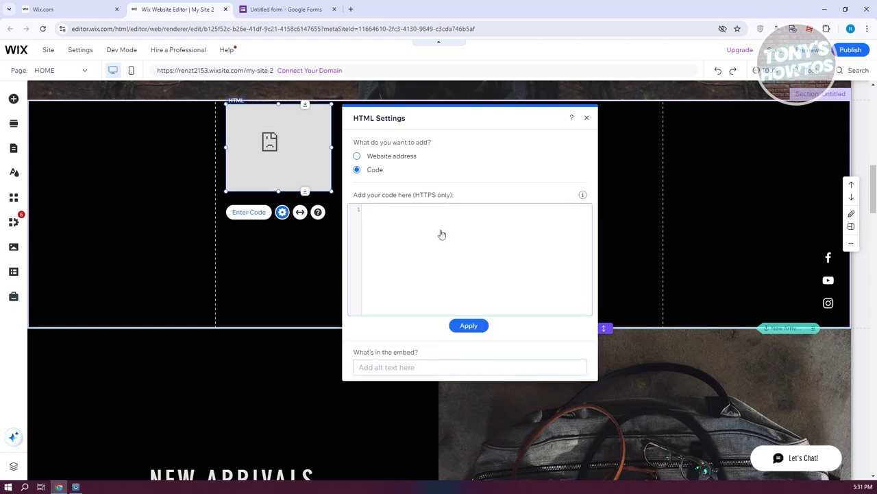
key("ctrl+v")
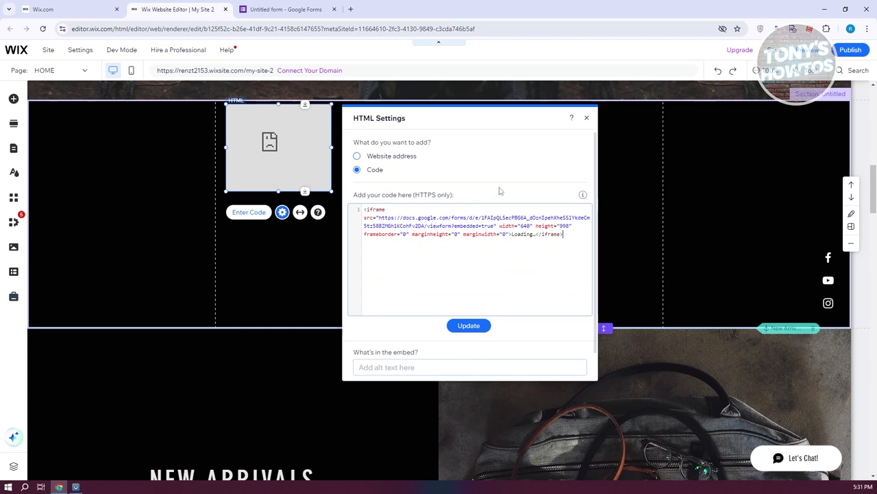
left_click(302, 10)
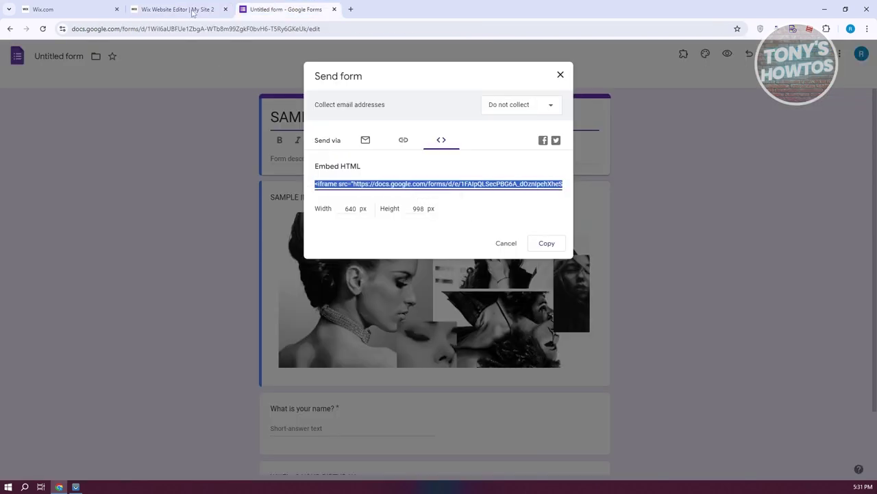
left_click(194, 10)
left_click(471, 326)
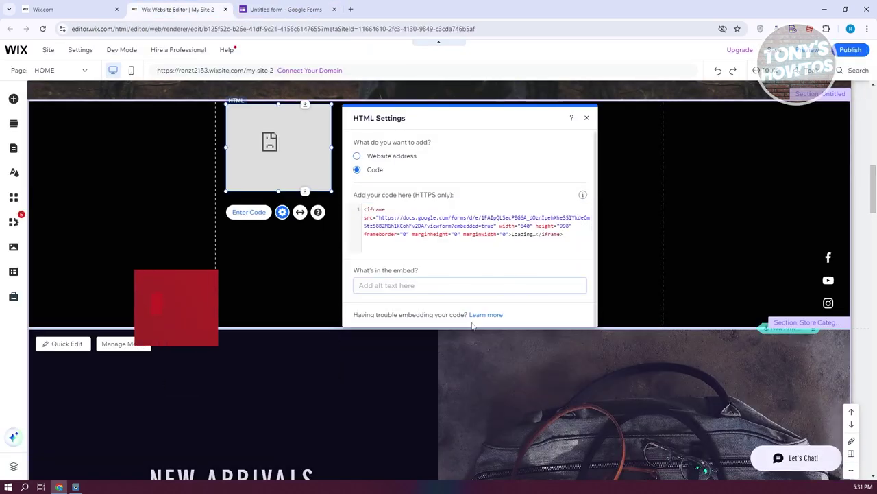
left_click(589, 118)
- Enlarge the form embed and make its section taller
mouse_move(331, 191)
left_mouse_down()
mouse_move(589, 283)
mouse_move(656, 320)
left_mouse_up()
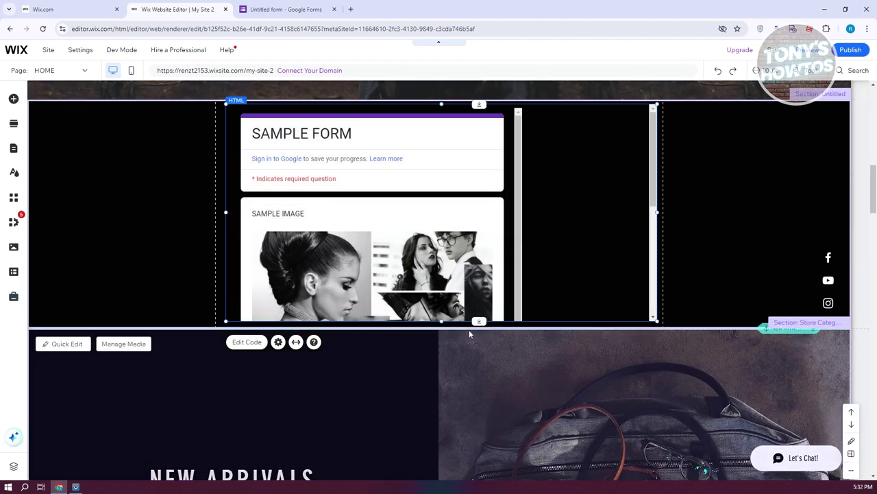
left_click_drag(604, 327, 606, 455)
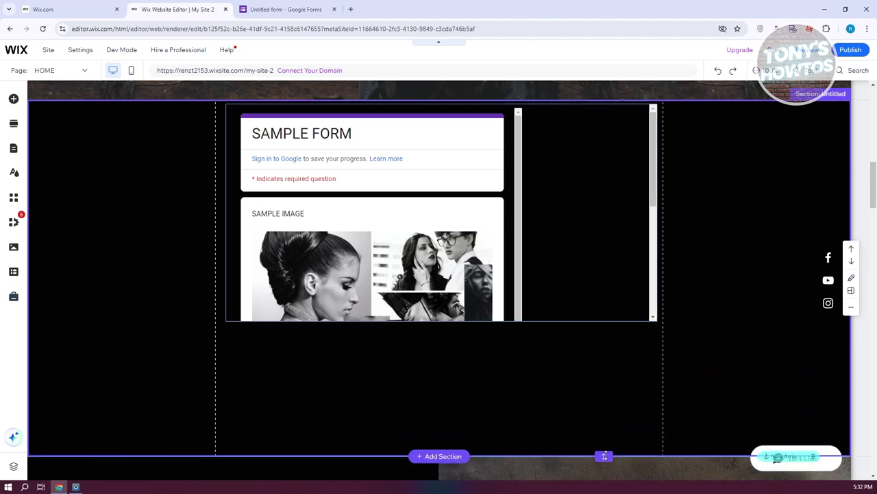
scroll(591, 245, "down", 2)
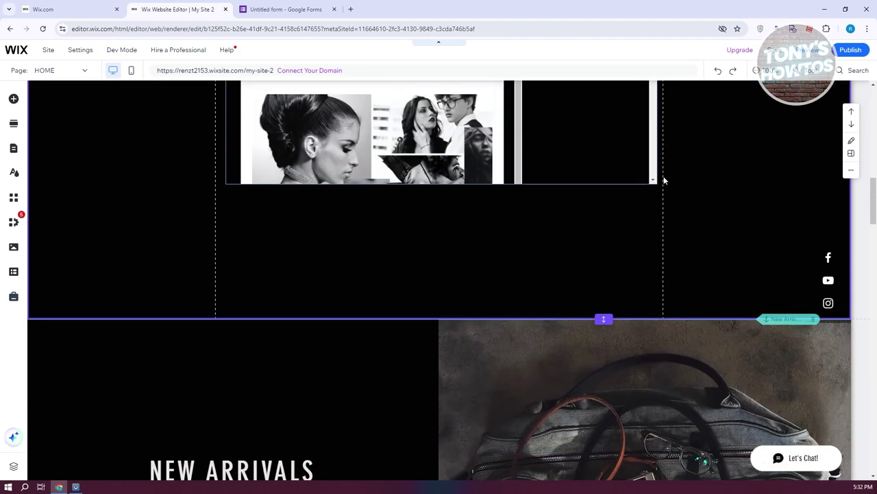
left_click(637, 175)
left_click_drag(439, 185, 440, 313)
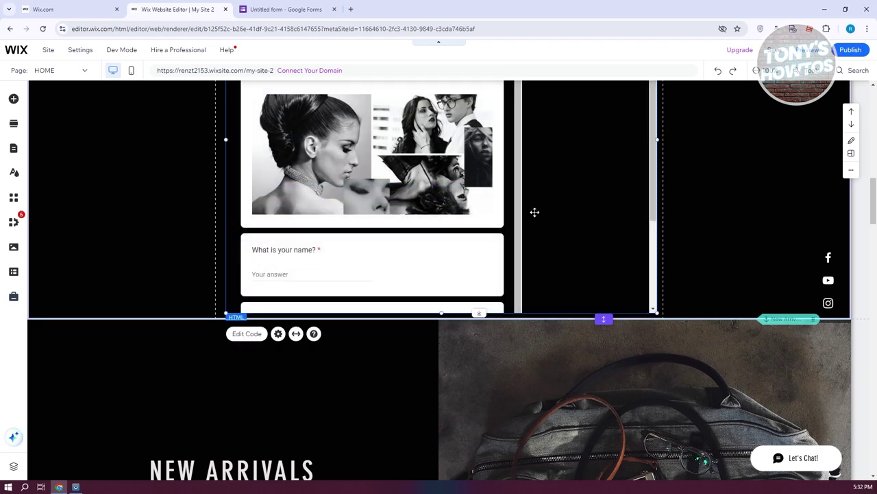
- Extend the section and embed further until the whole form down to Submit shows
scroll(535, 212, "up", 3)
scroll(714, 265, "down", 4)
scroll(714, 265, "down", 1)
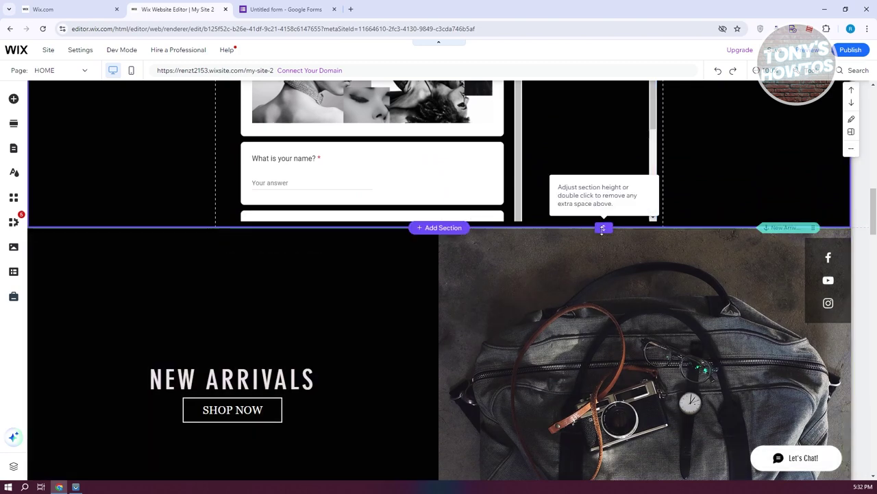
left_click_drag(602, 227, 603, 424)
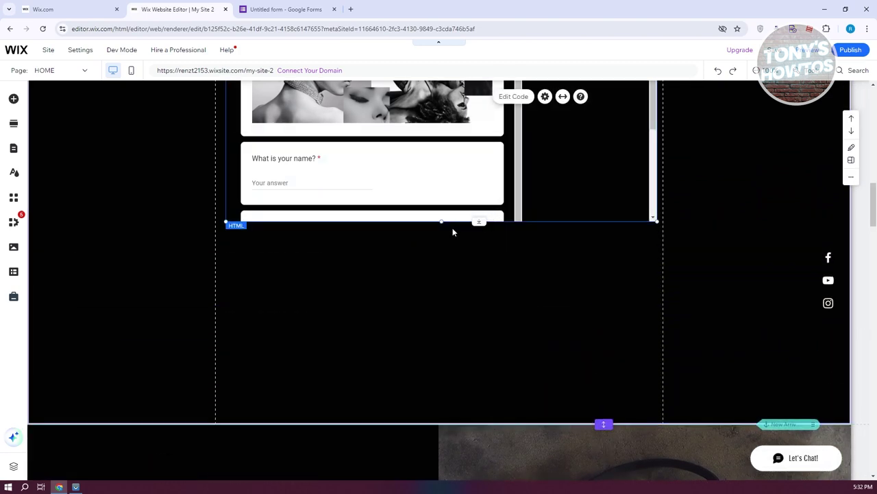
left_click_drag(441, 220, 441, 397)
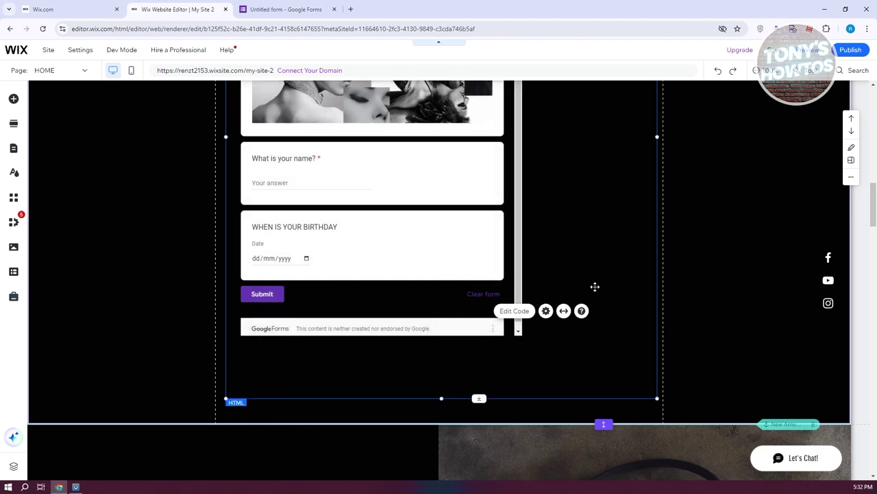
scroll(595, 286, "up", 3)
scroll(601, 291, "up", 3)
scroll(601, 291, "down", 4)
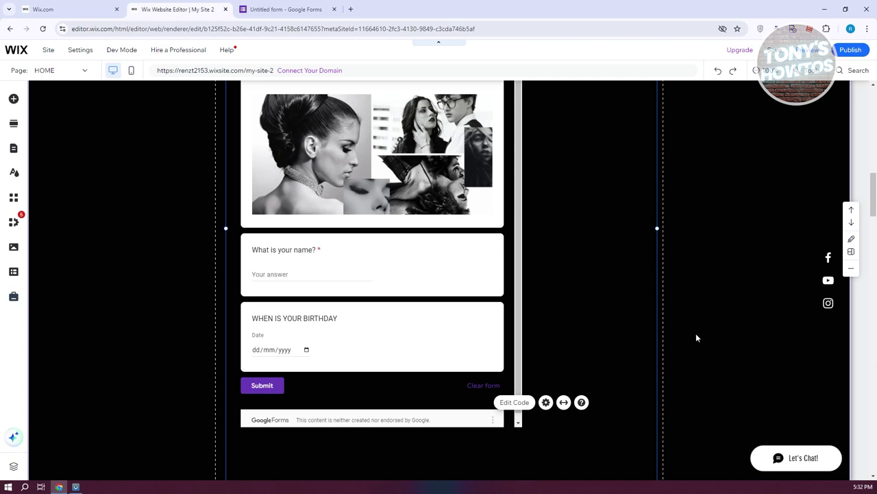
left_click(545, 402)
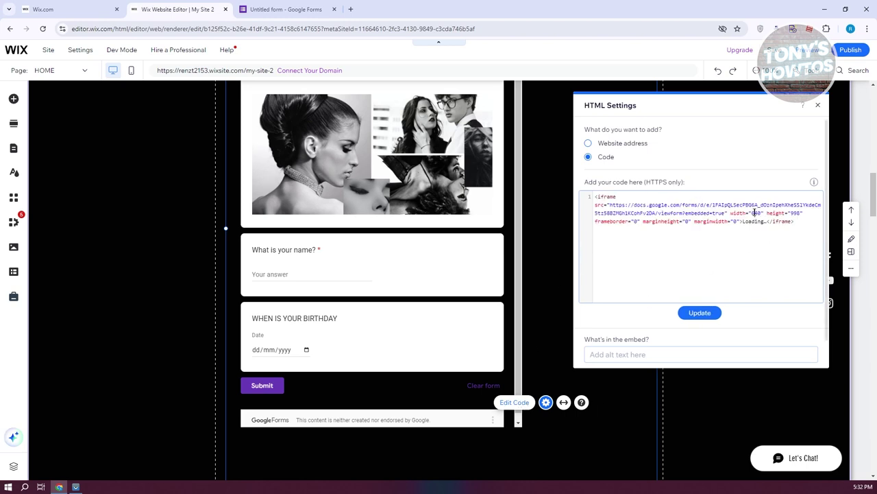
- Change the iframe height from 998 to 1200, keeping width 640, and apply it
left_click(754, 212)
type("1200")
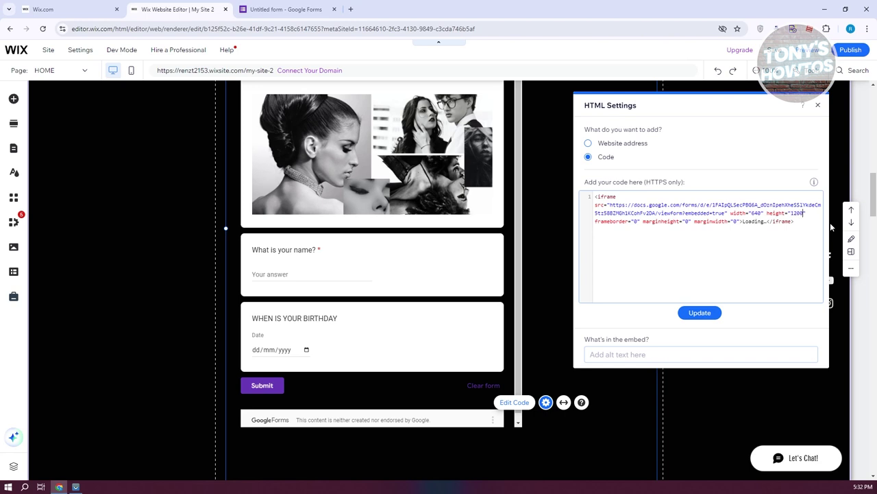
left_click(691, 312)
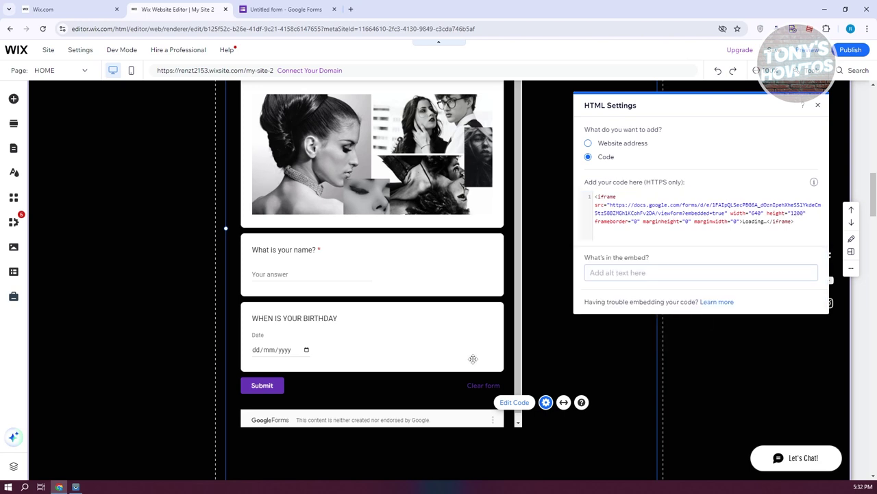